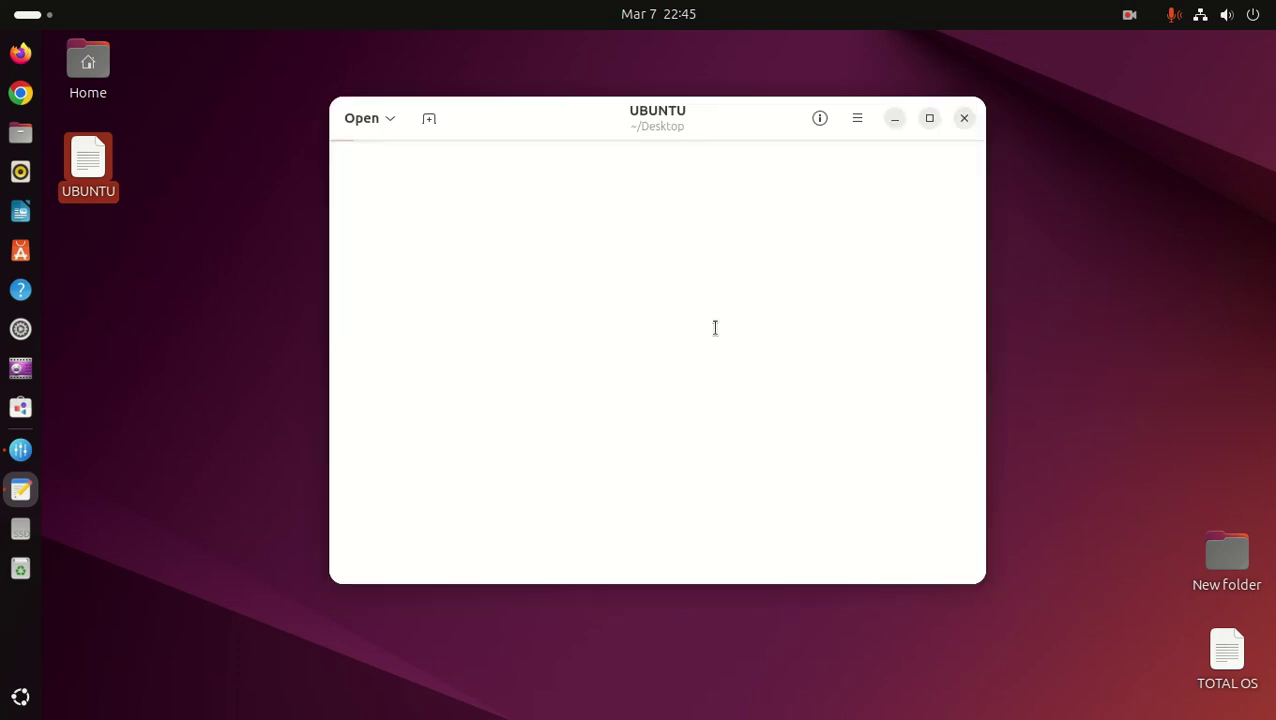
- Maximize gedit and switch to the '1 Atomic Updates Rollbacks.txt' notes tab
click(926, 121)
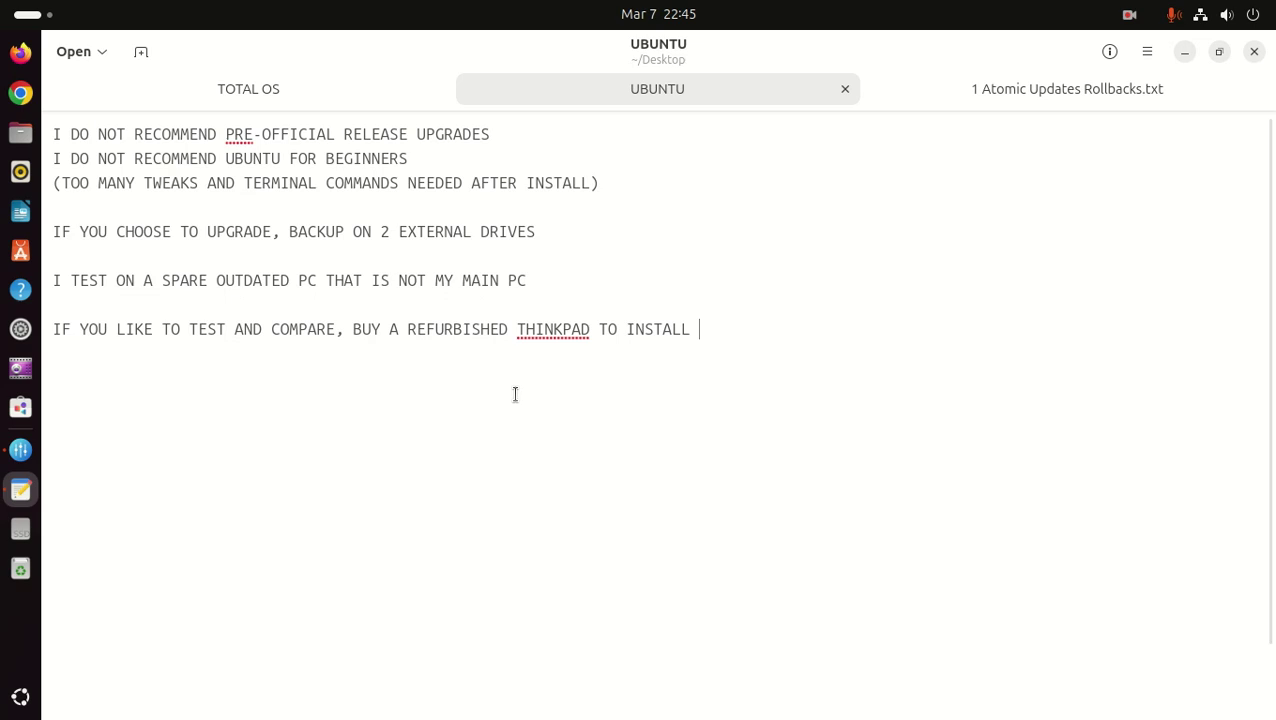
click(1070, 94)
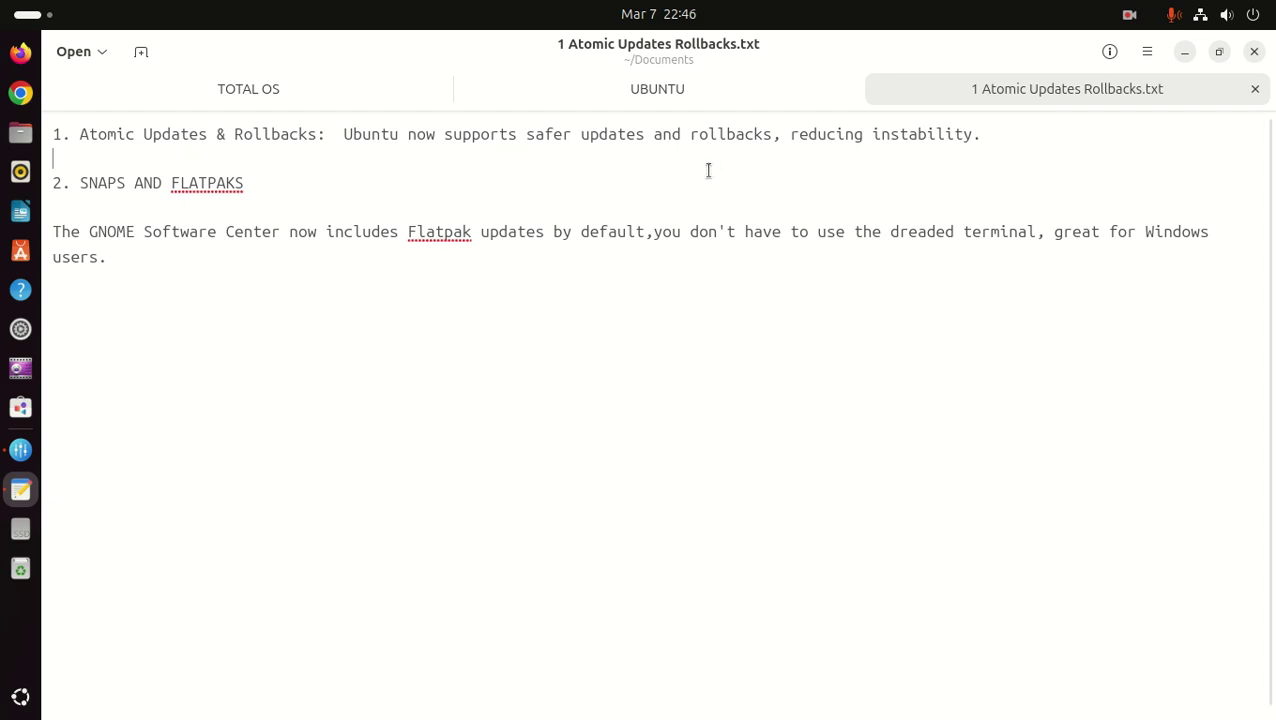
- Place the caret after 'SNAPS AND FLATPAKS', then close the gedit window
click(274, 190)
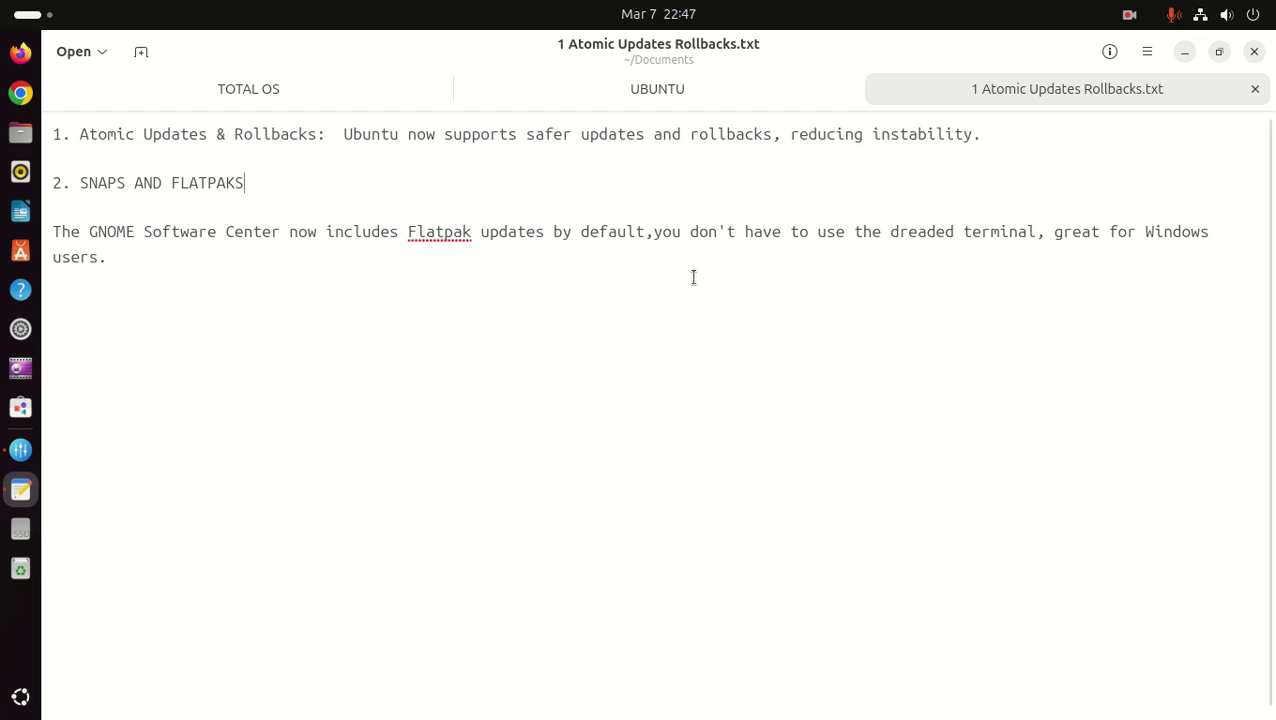
click(1256, 54)
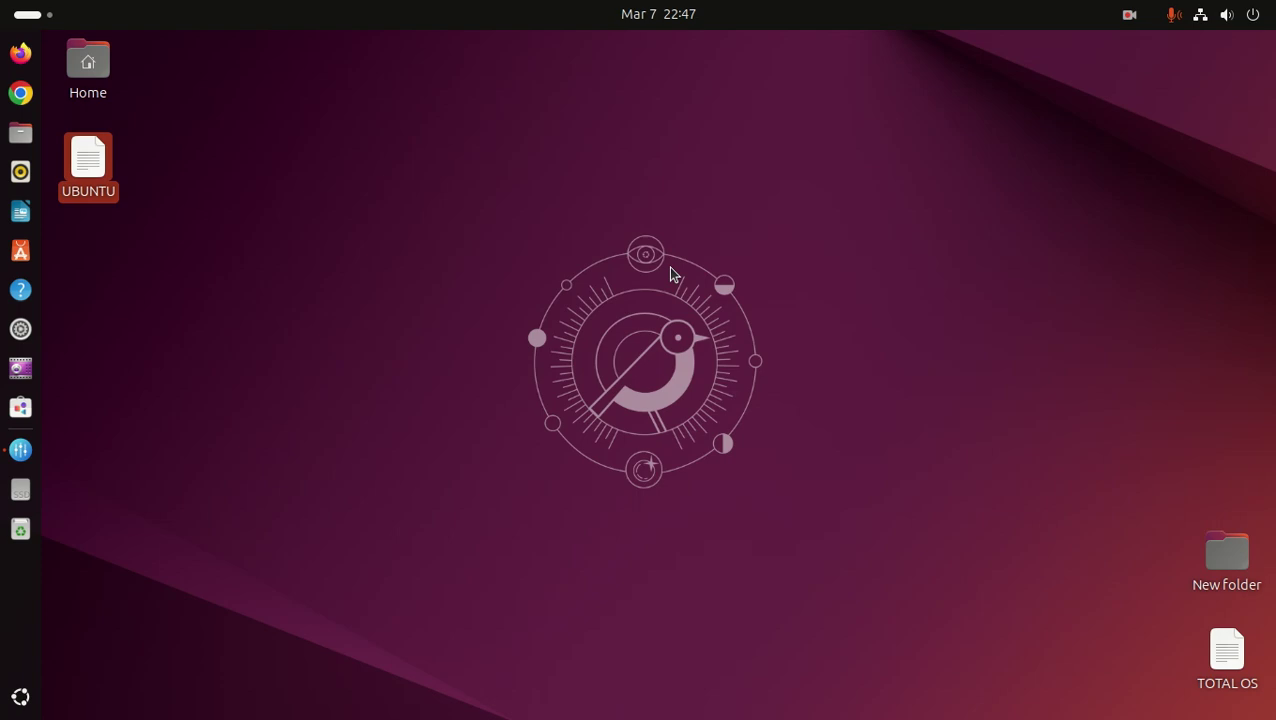
- In Firefox, go from the GNOME Shell Extensions bookmark to the Installed extensions page
key(super+1)
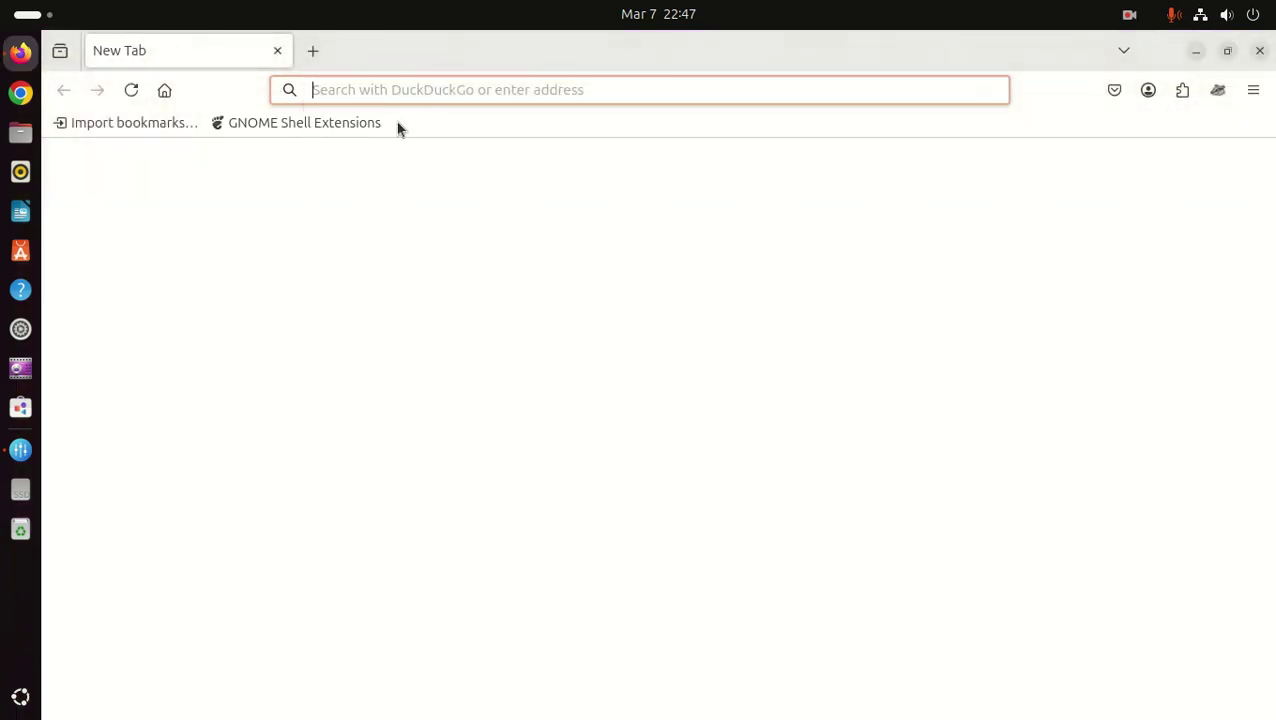
click(372, 127)
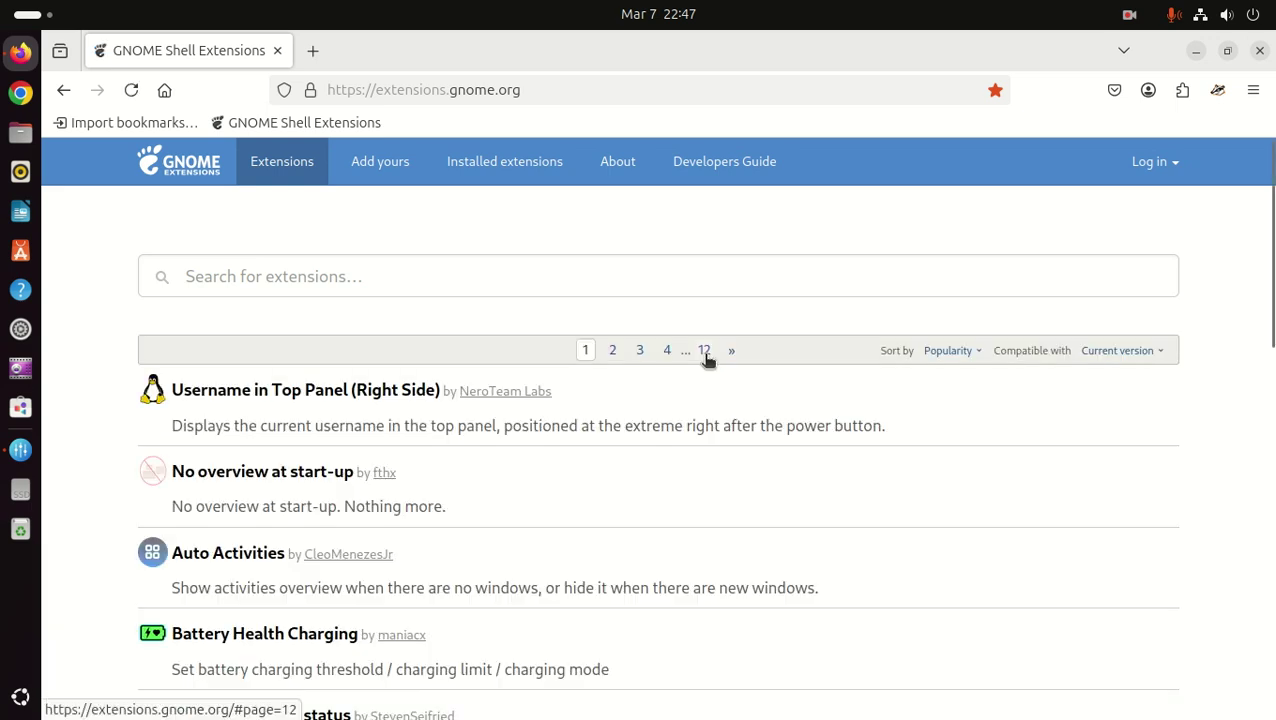
click(536, 176)
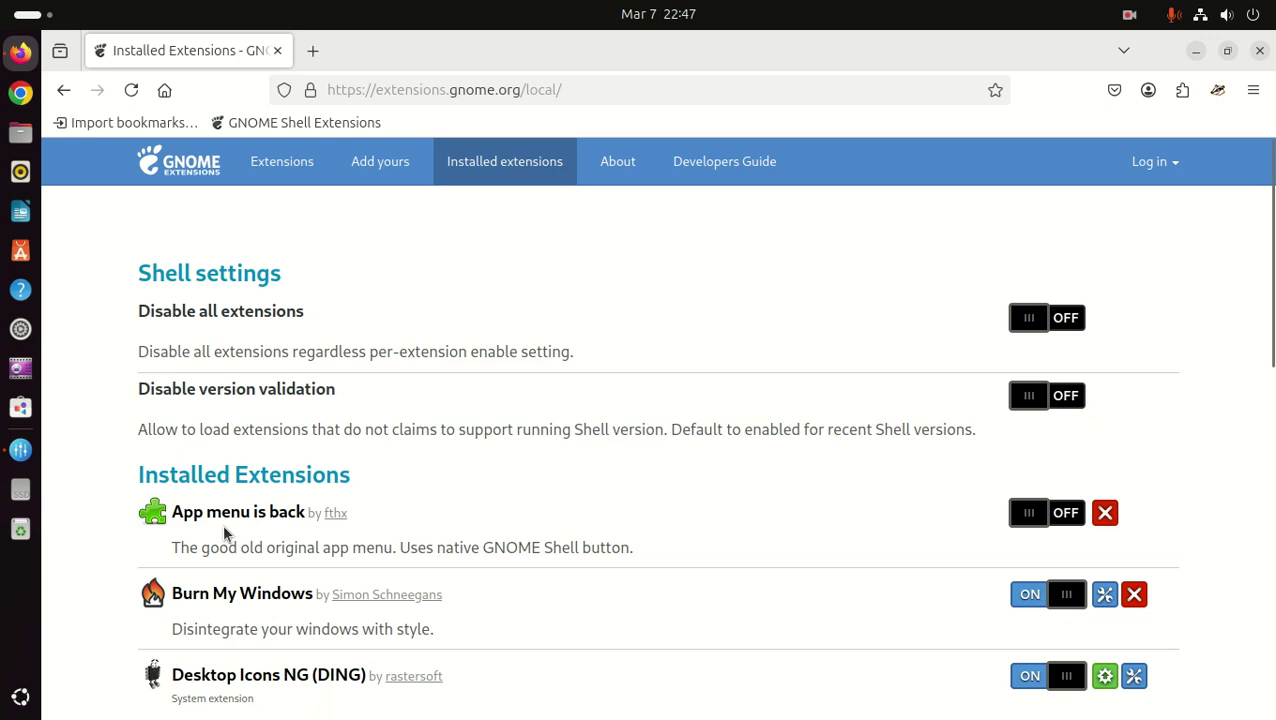
- Turn on App menu is back and try the new Firefox app menu in the top bar
click(1064, 516)
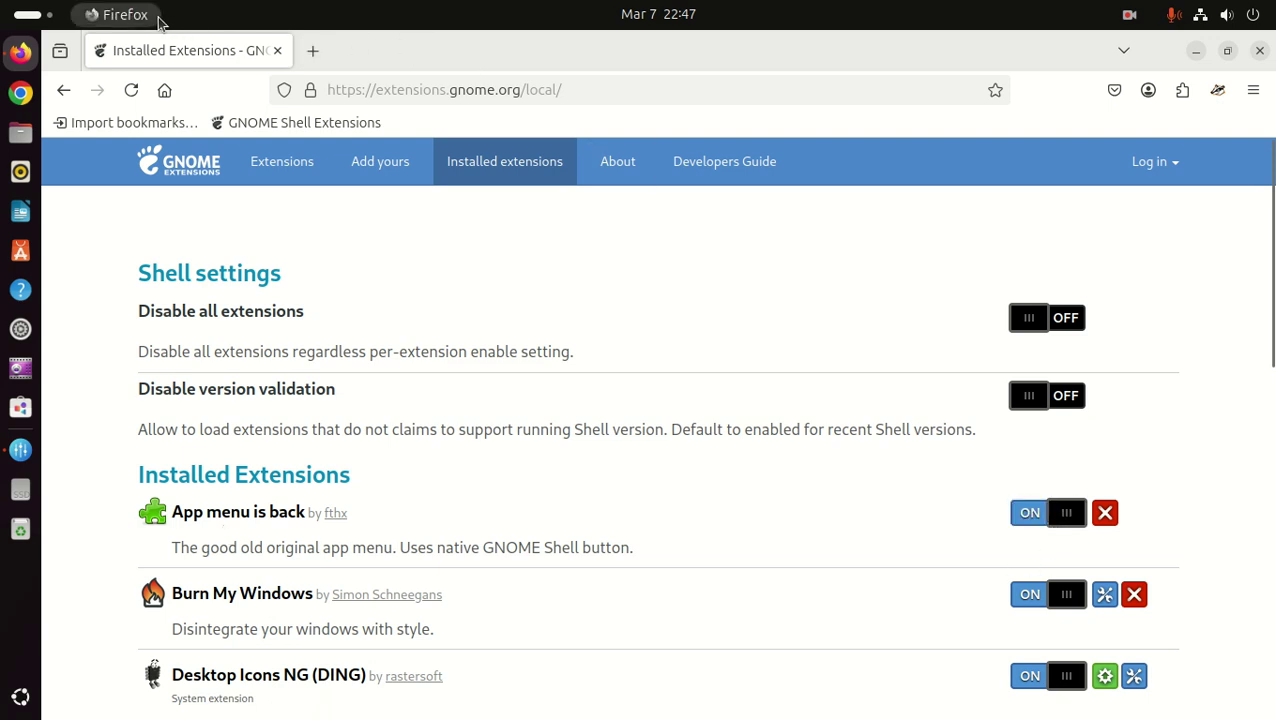
click(128, 16)
click(127, 16)
click(126, 20)
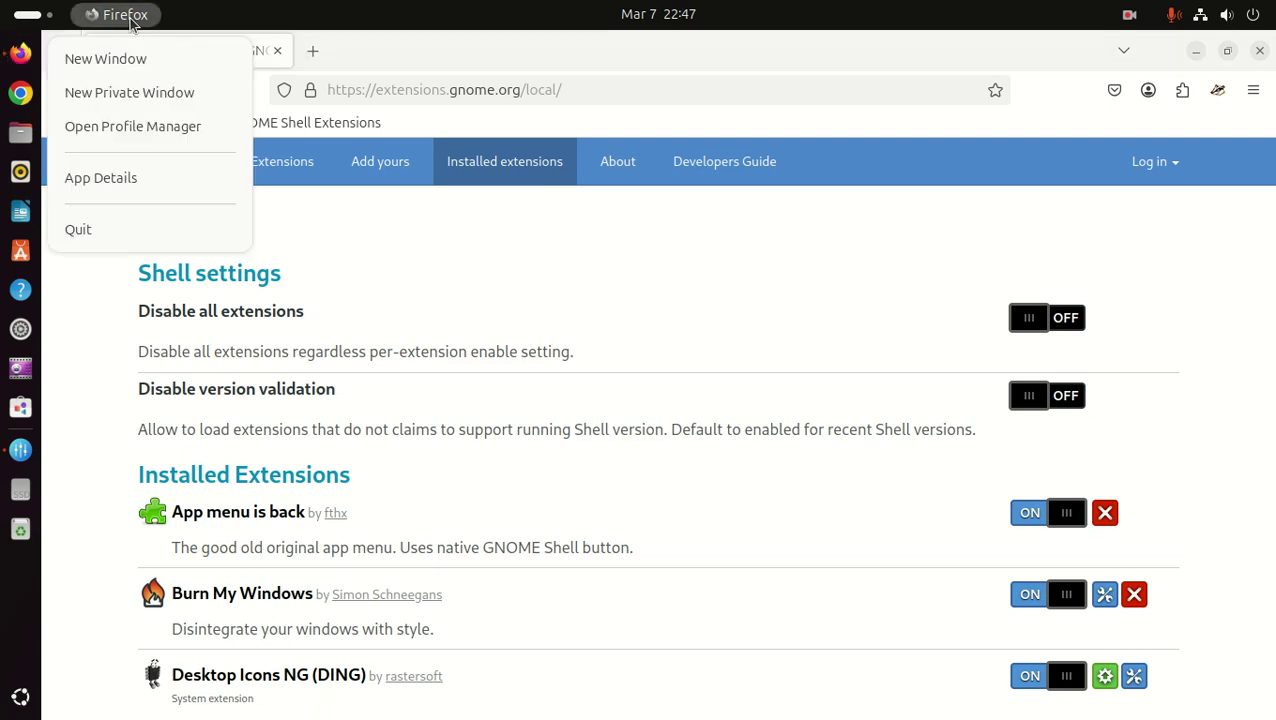
click(124, 22)
click(124, 22)
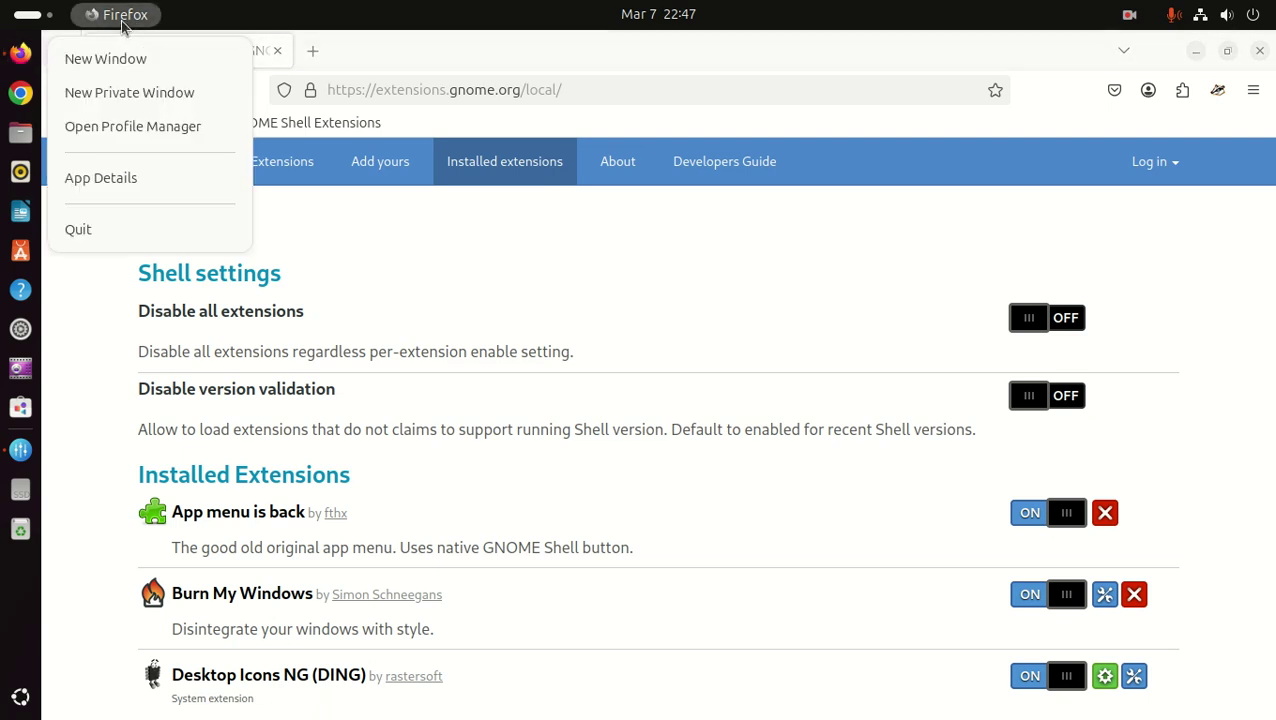
click(124, 22)
- Minimize and restore Firefox via the dock icon and app menu, then scroll the extensions list
click(124, 22)
click(20, 58)
click(19, 57)
click(20, 56)
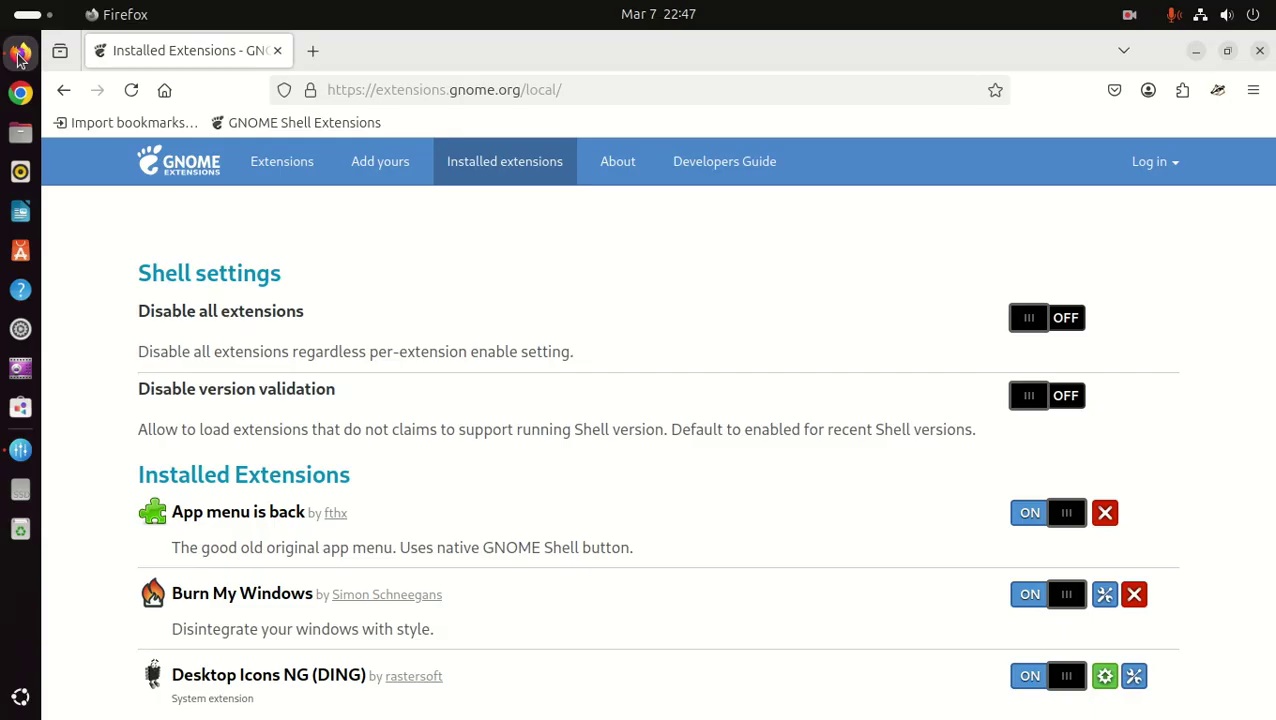
click(108, 18)
click(110, 22)
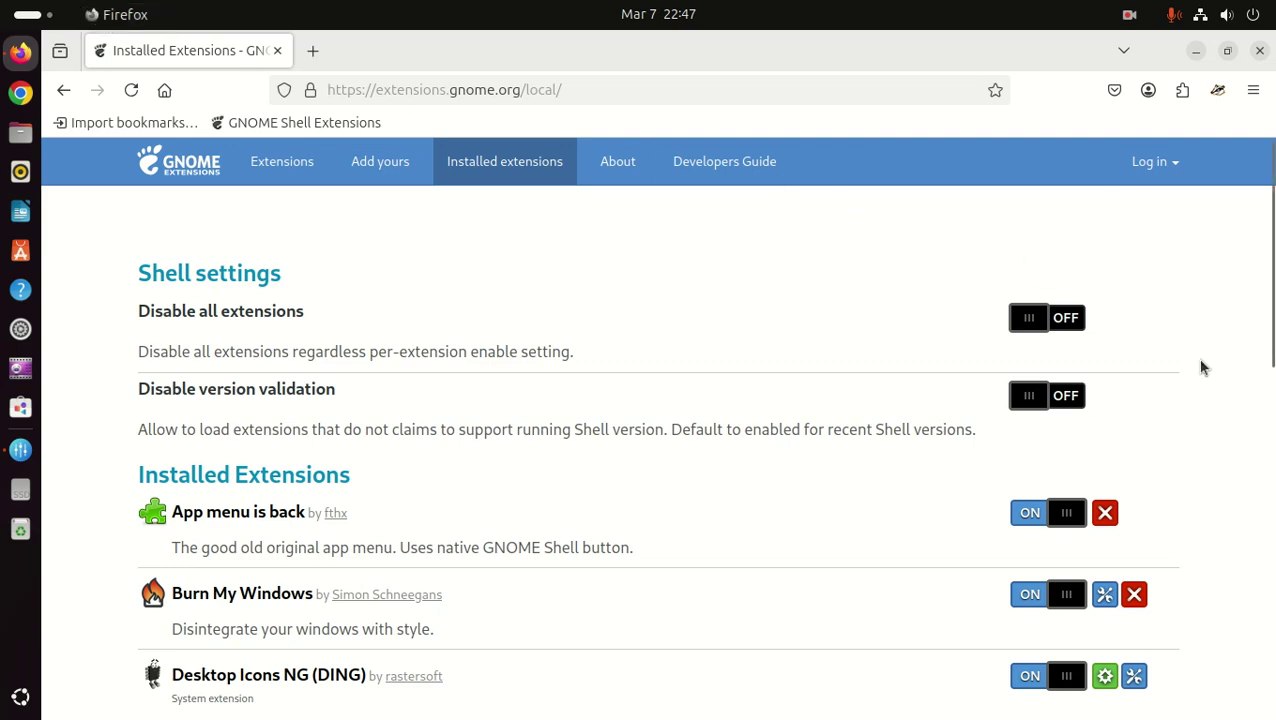
scroll(780, 420, down, 5)
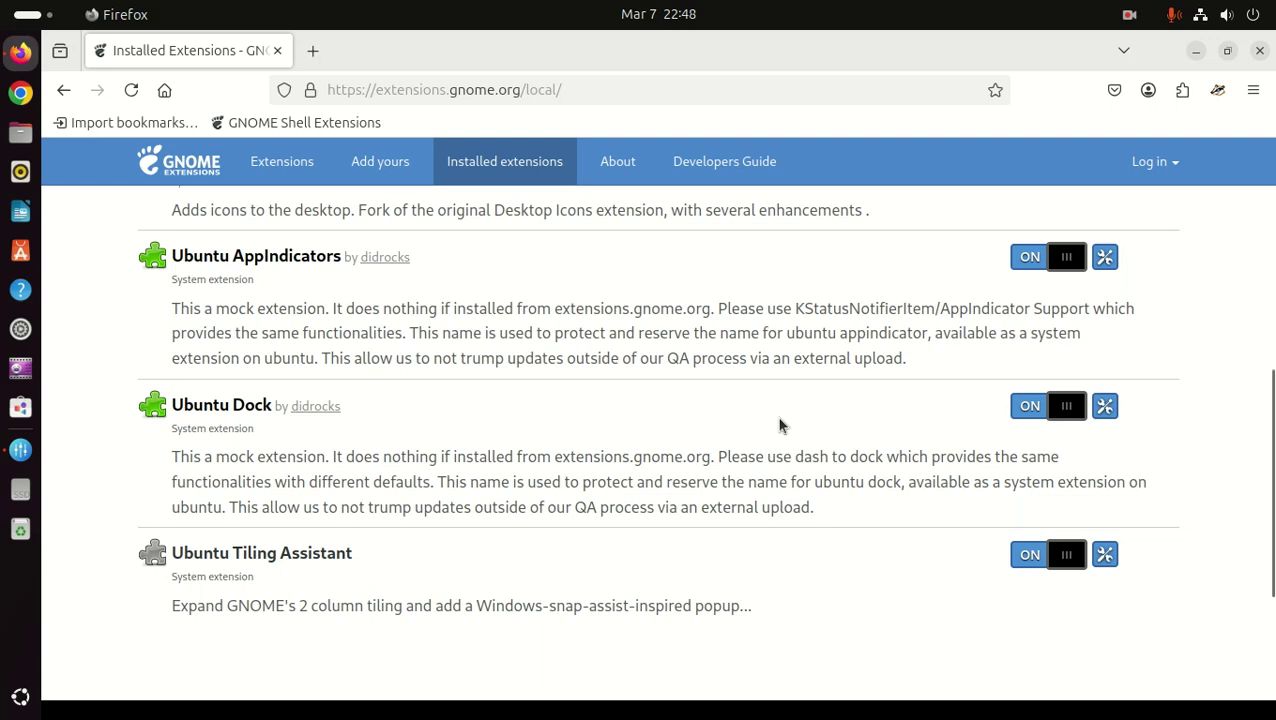
scroll(781, 425, up, 5)
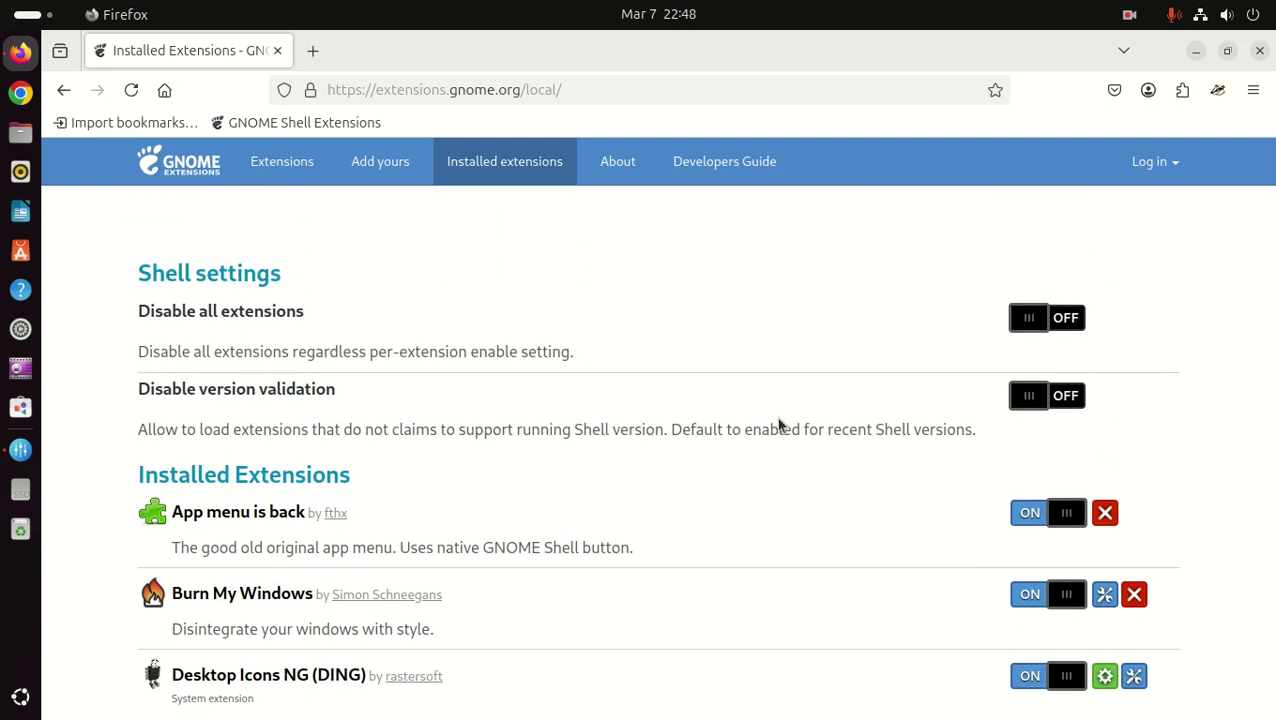
- Close Firefox, then open and close the Show Apps grid
click(1260, 51)
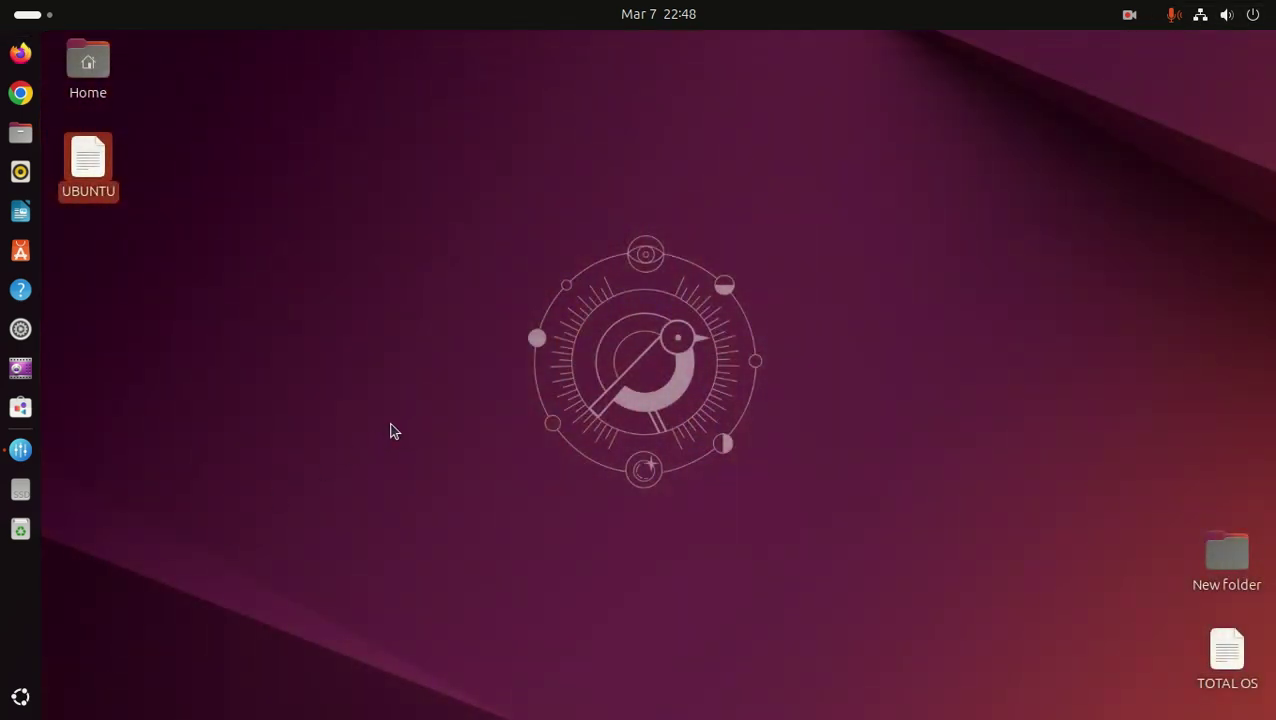
click(20, 697)
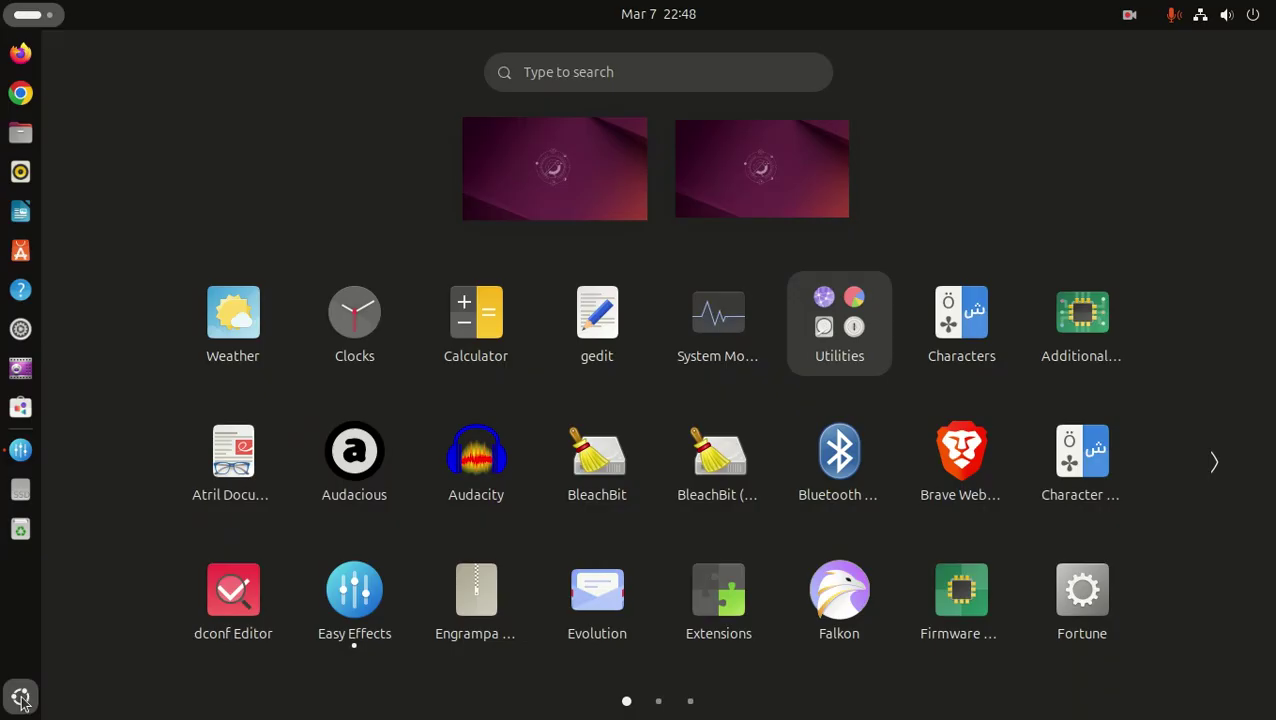
click(21, 700)
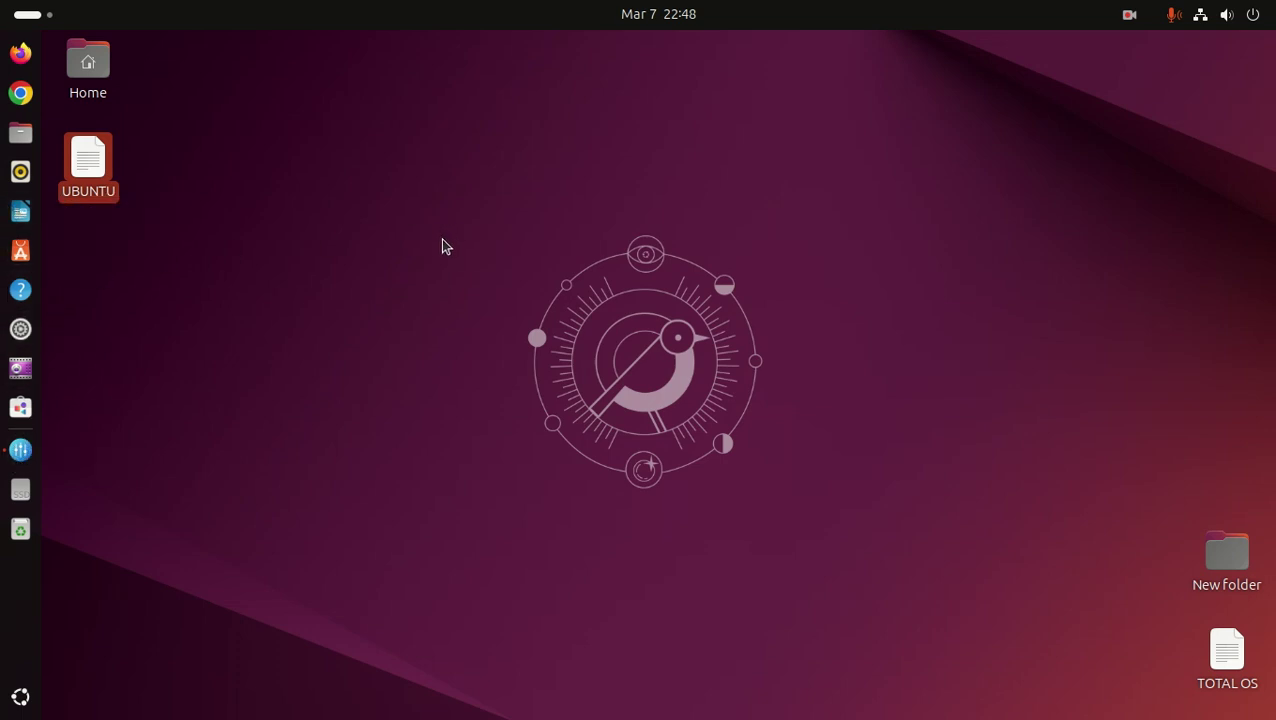
- Open a terminal in the Desktop folder and recall 'sudo do-release-upgrade -d' at the prompt
right_click(337, 213)
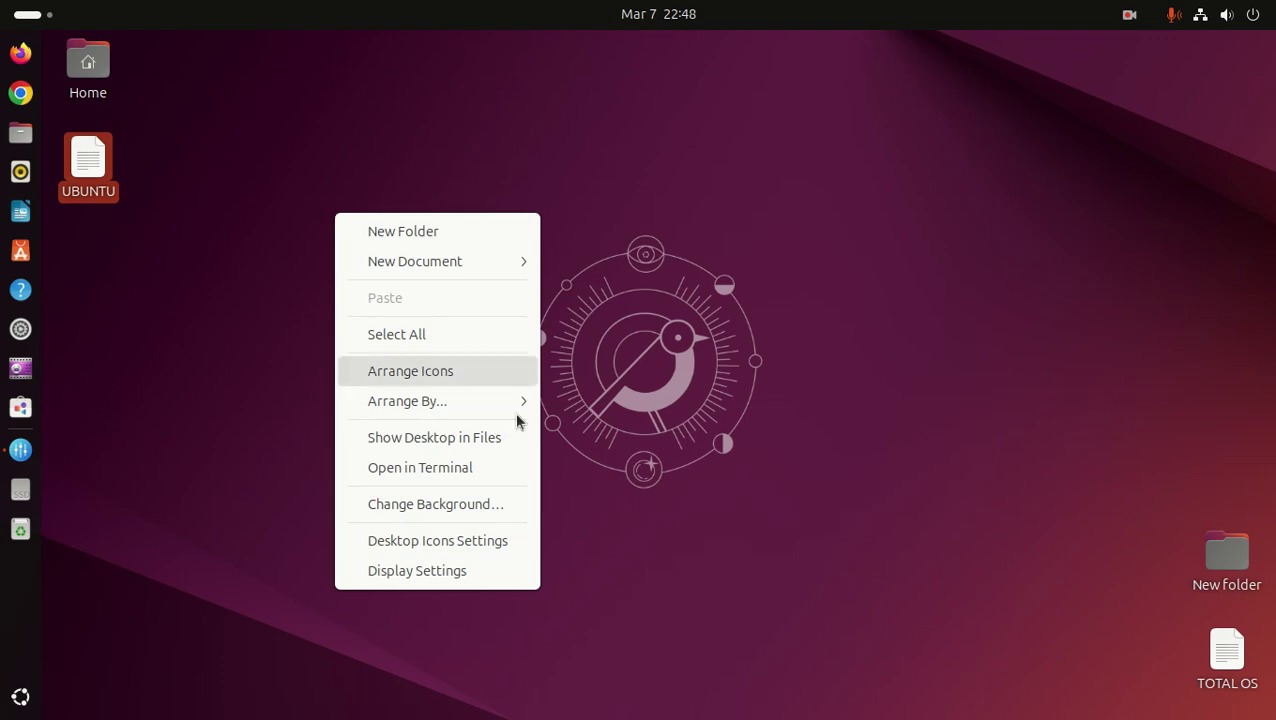
click(490, 470)
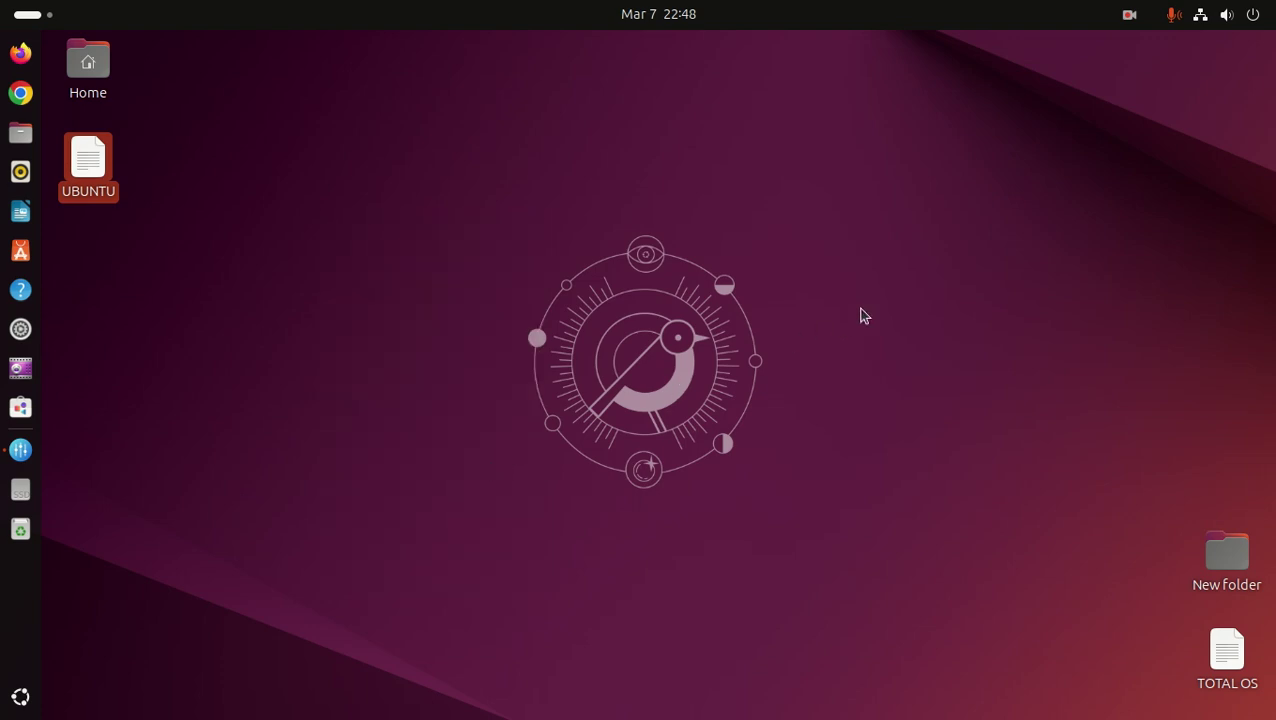
text(sudo apt install chrome-gnome-shell)
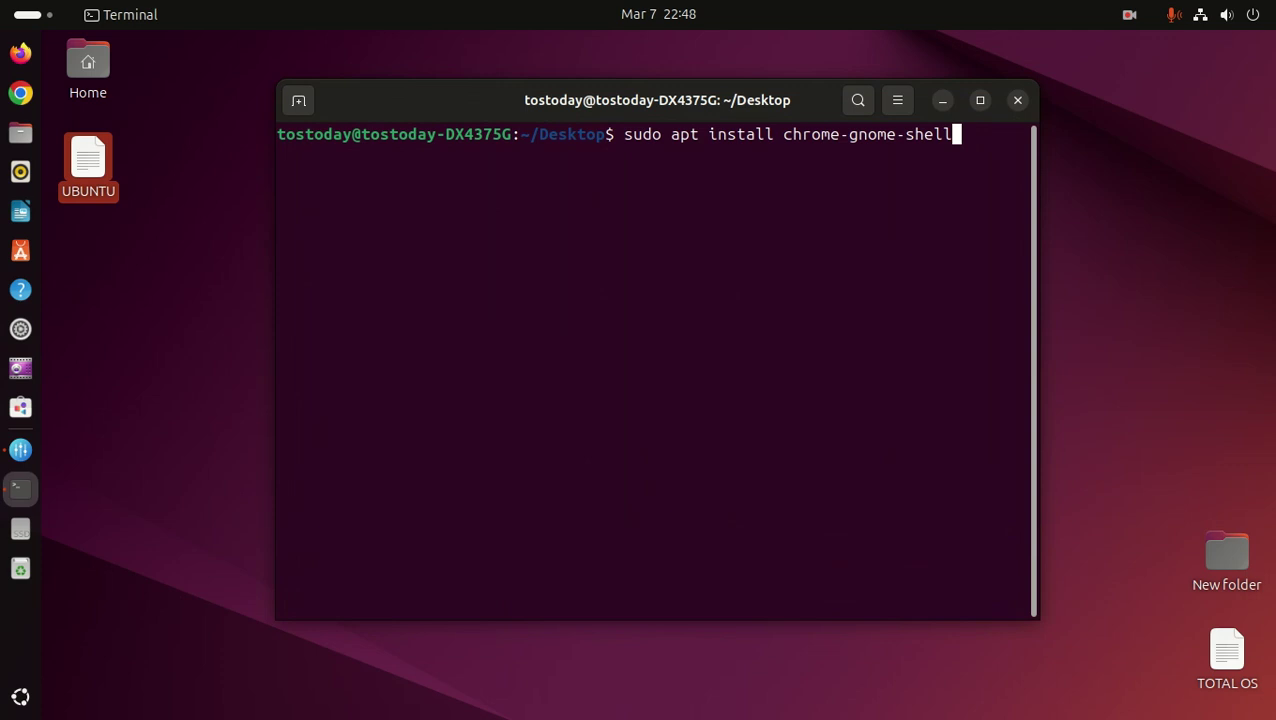
key(Up)
key(Up)
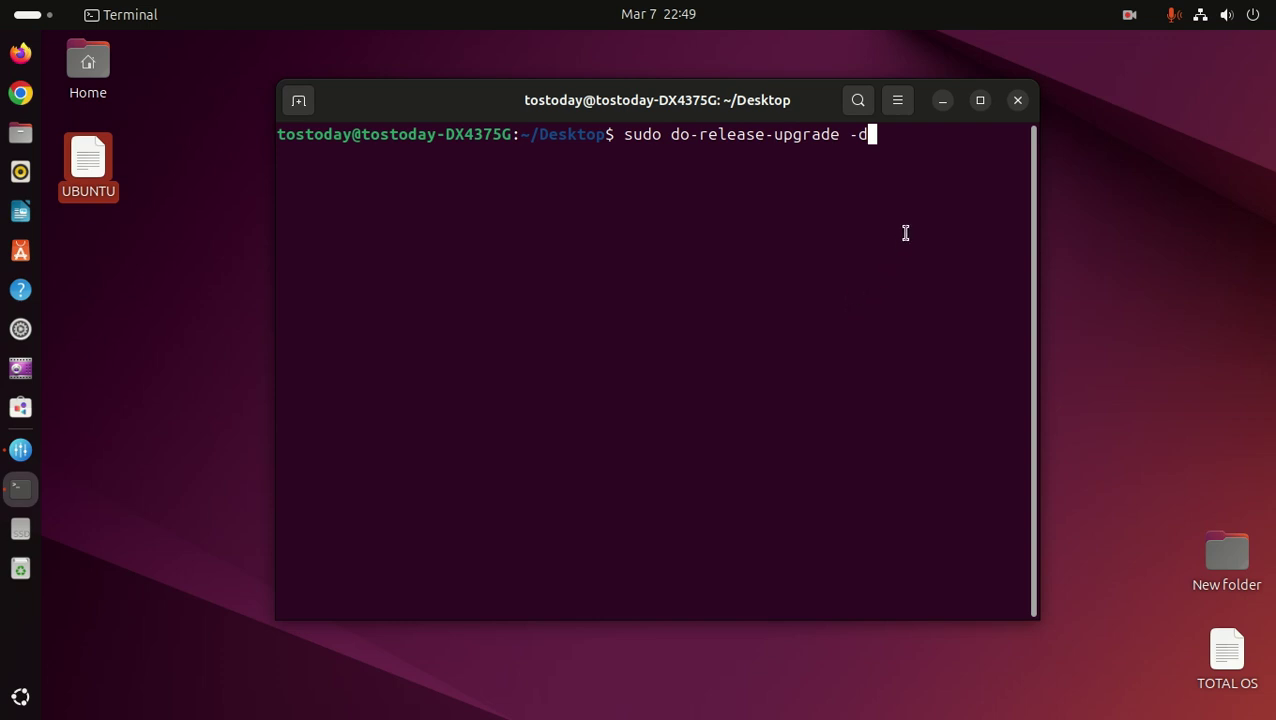
- Close the terminal and open the GNOME Shell Extensions site in Firefox
click(1016, 101)
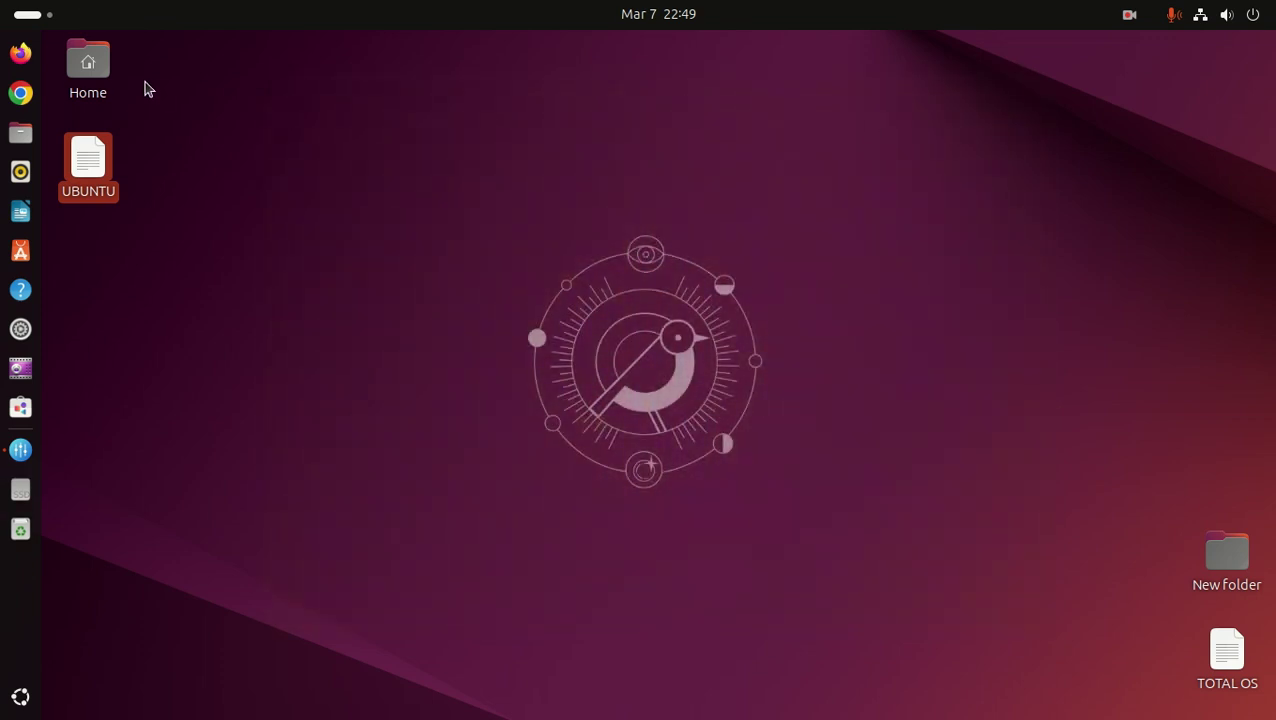
click(20, 52)
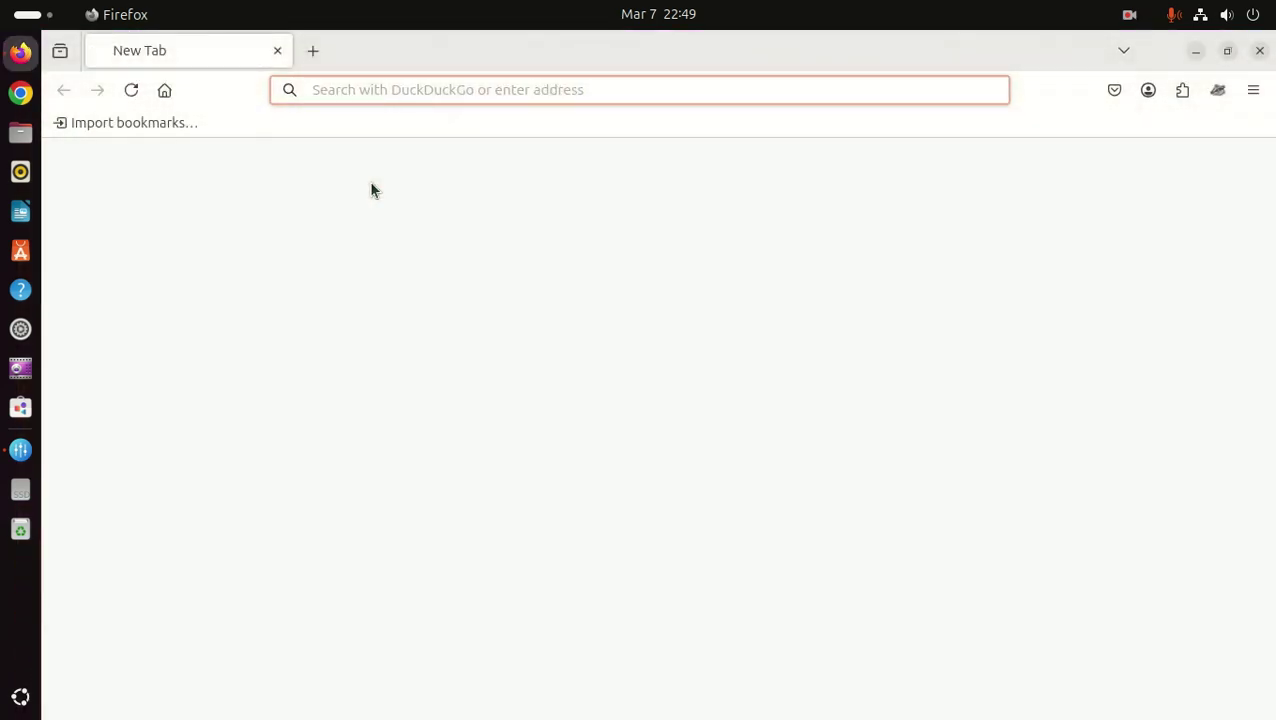
click(284, 126)
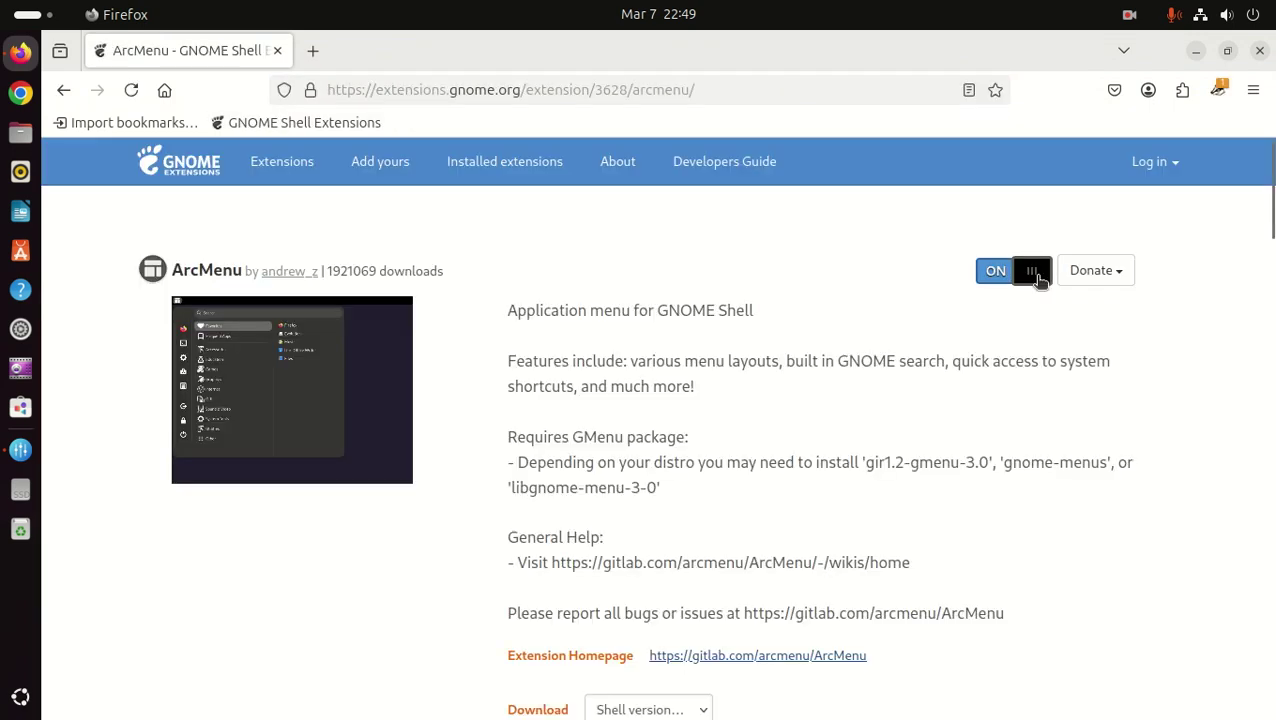
- Toggle ArcMenu on, cancel its install, and close Firefox
click(1031, 272)
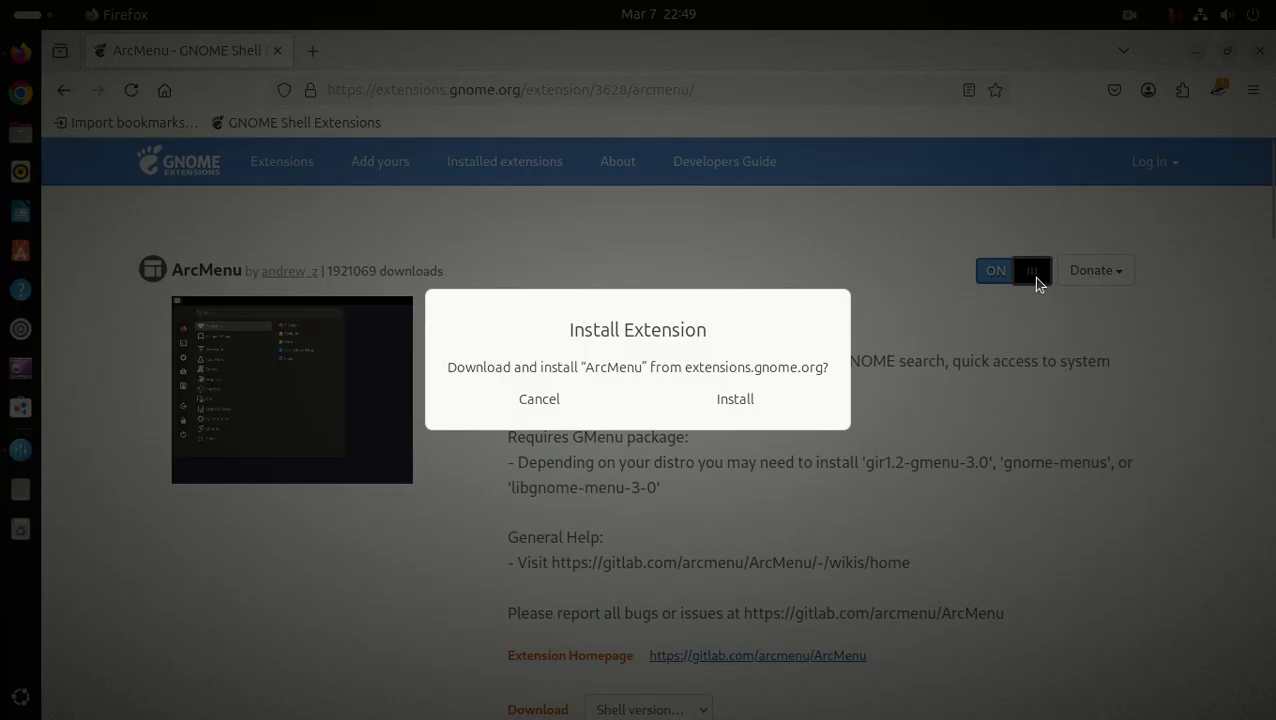
click(568, 399)
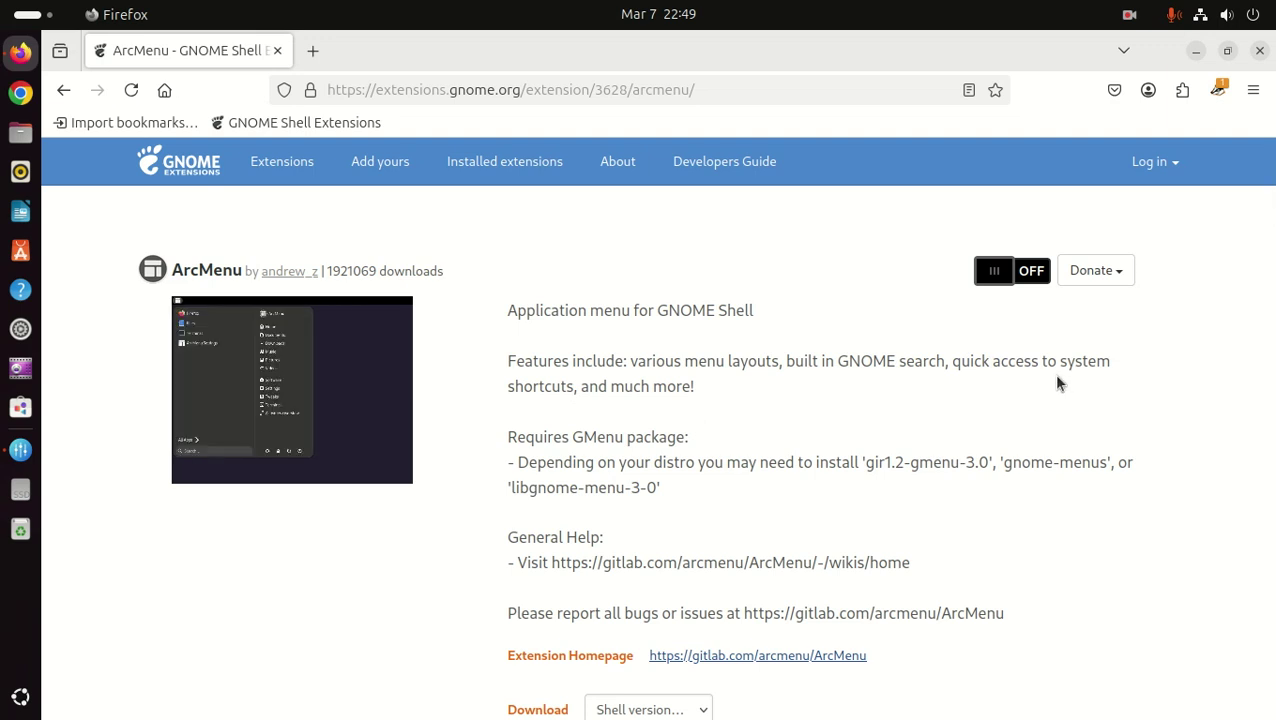
click(1259, 50)
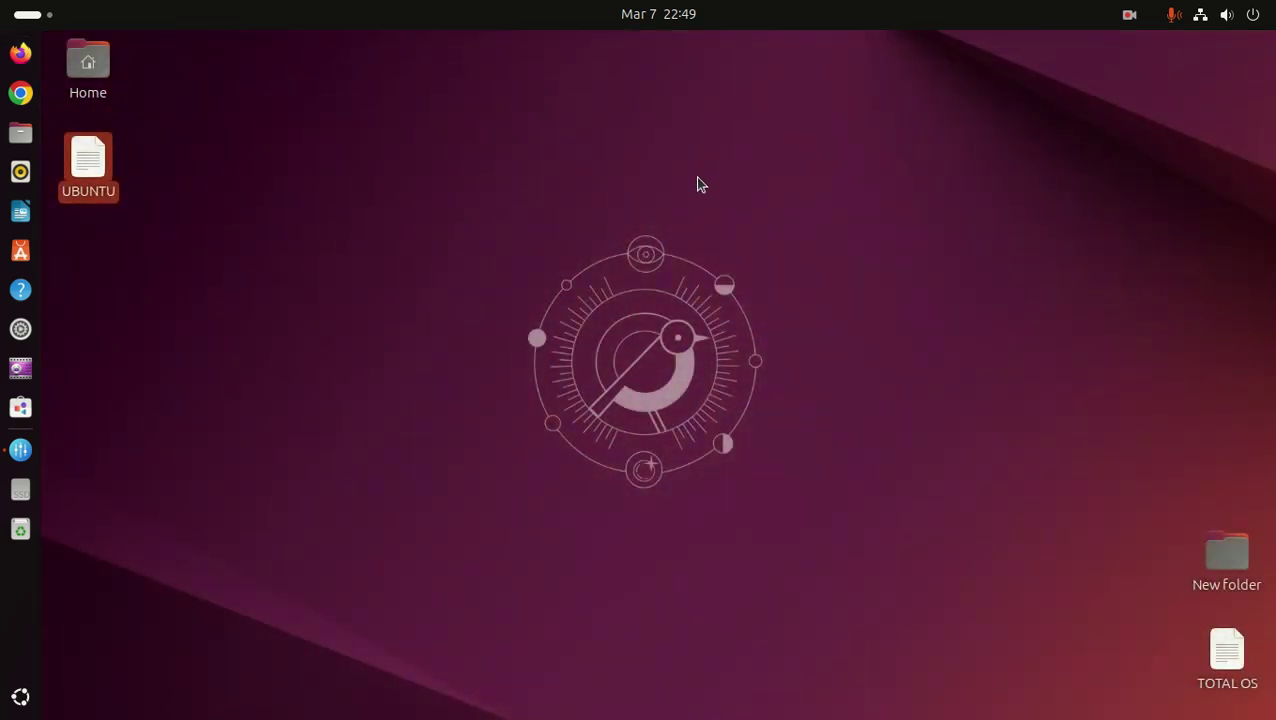
- Open and close the app grid, then relaunch Firefox from the dock
click(20, 698)
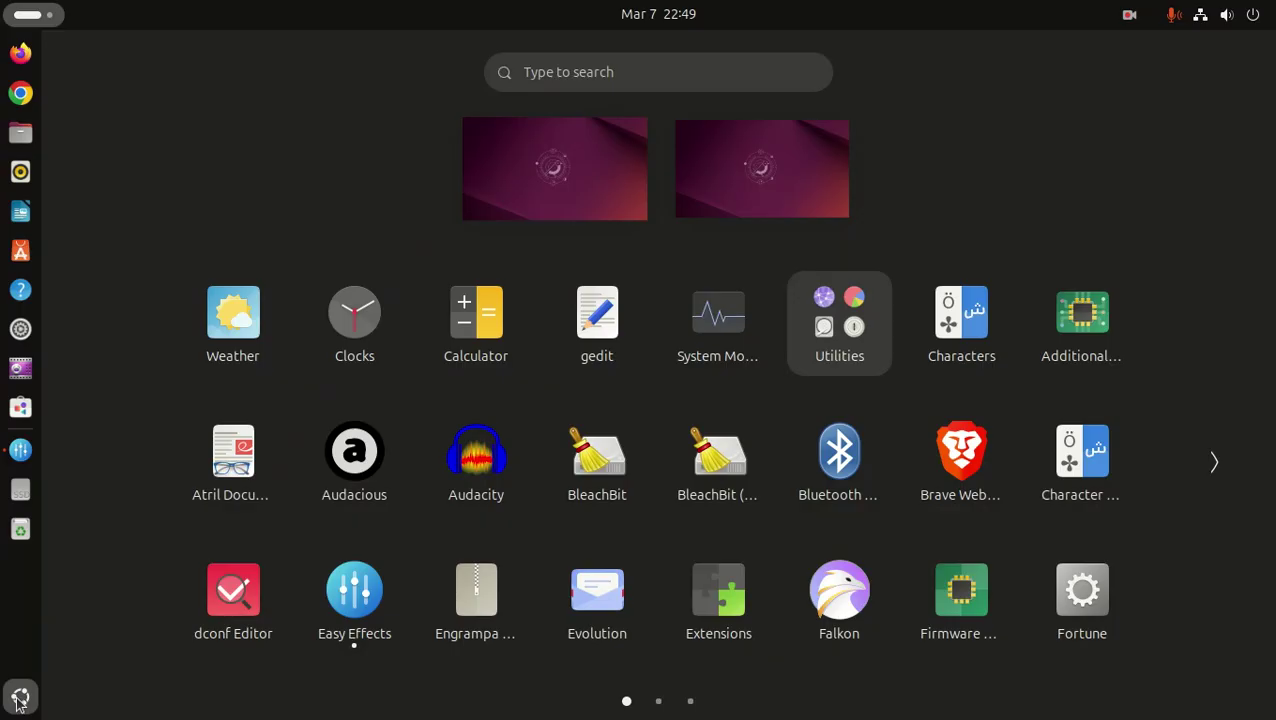
click(20, 698)
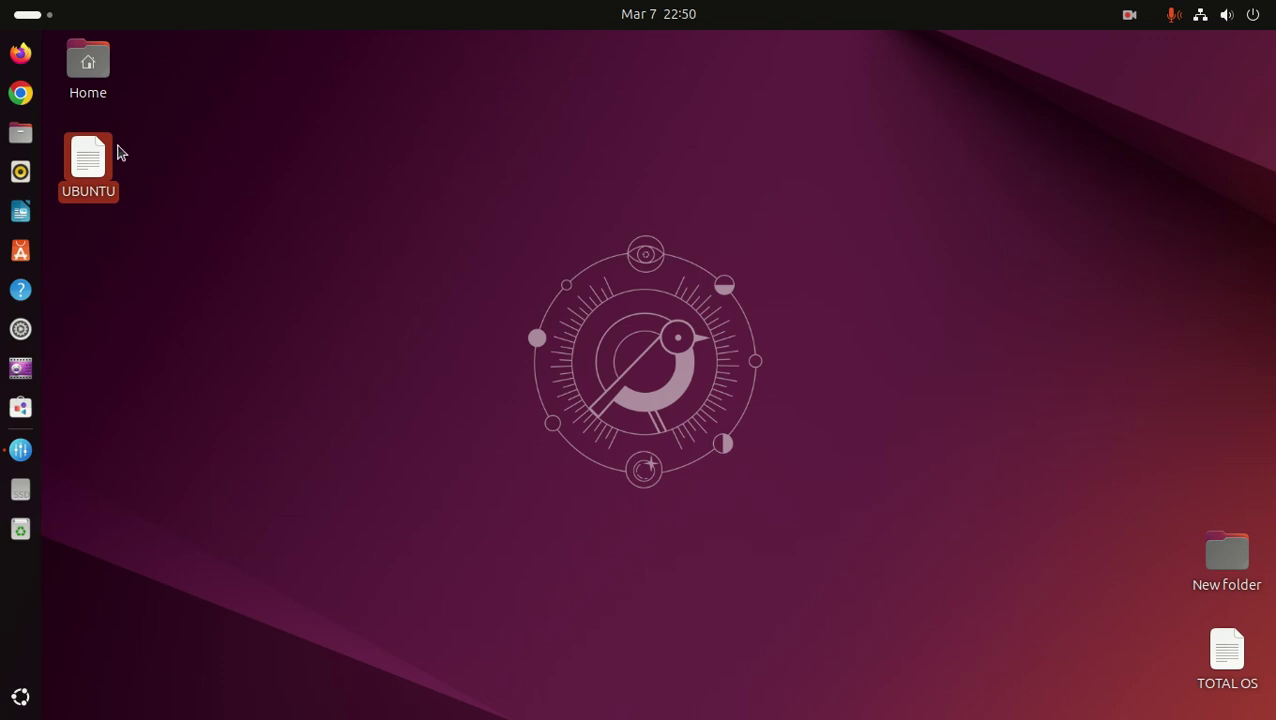
click(20, 54)
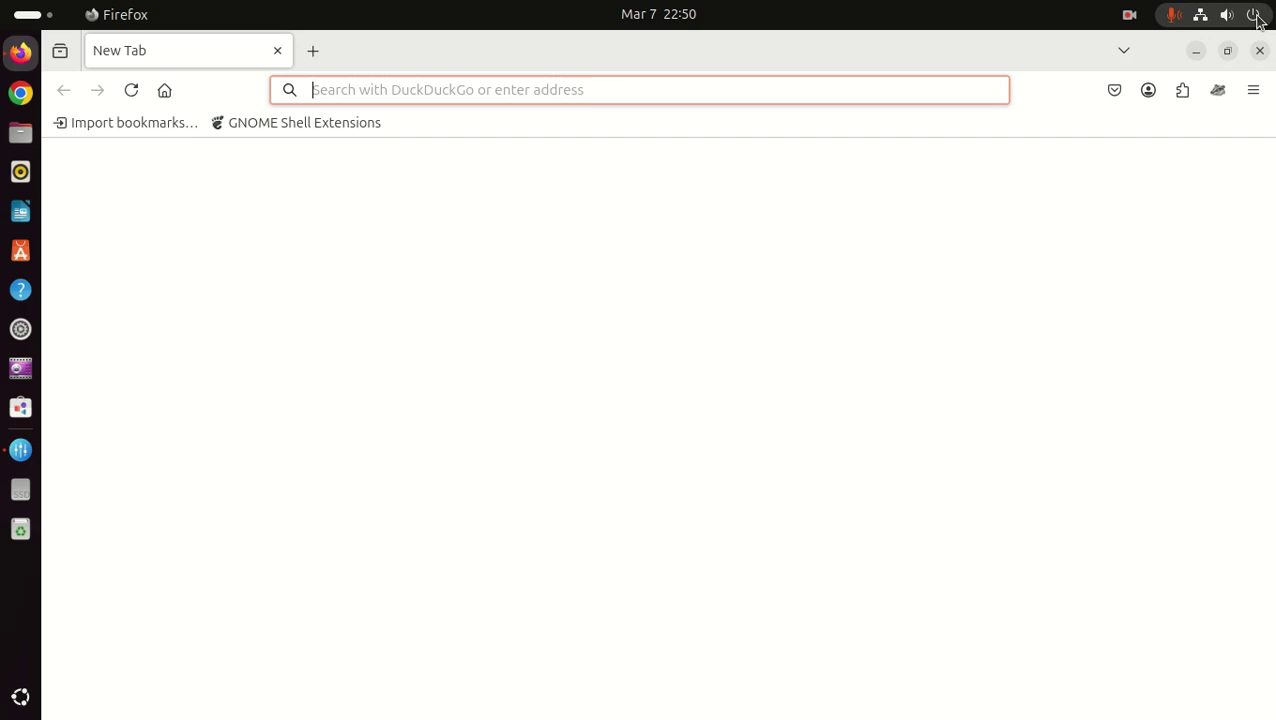
- Close Firefox, then twice open and dismiss the desktop right-click menu and app grid
click(1259, 51)
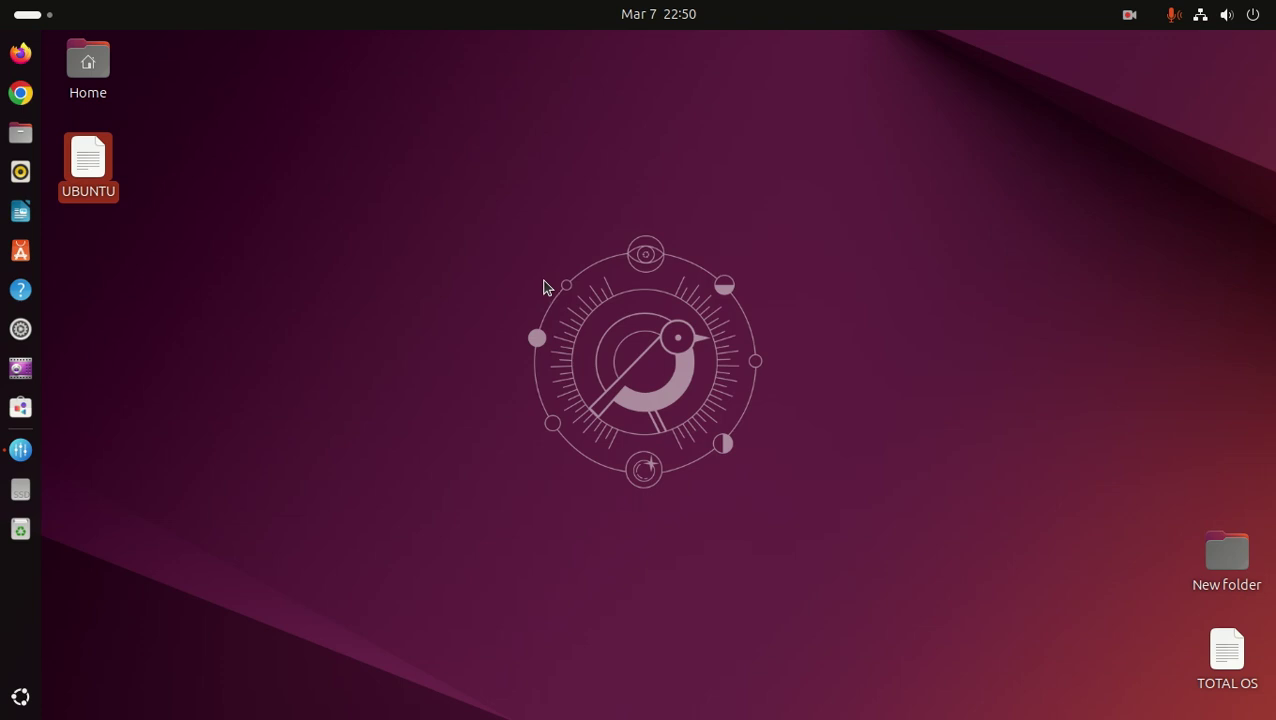
right_click(278, 106)
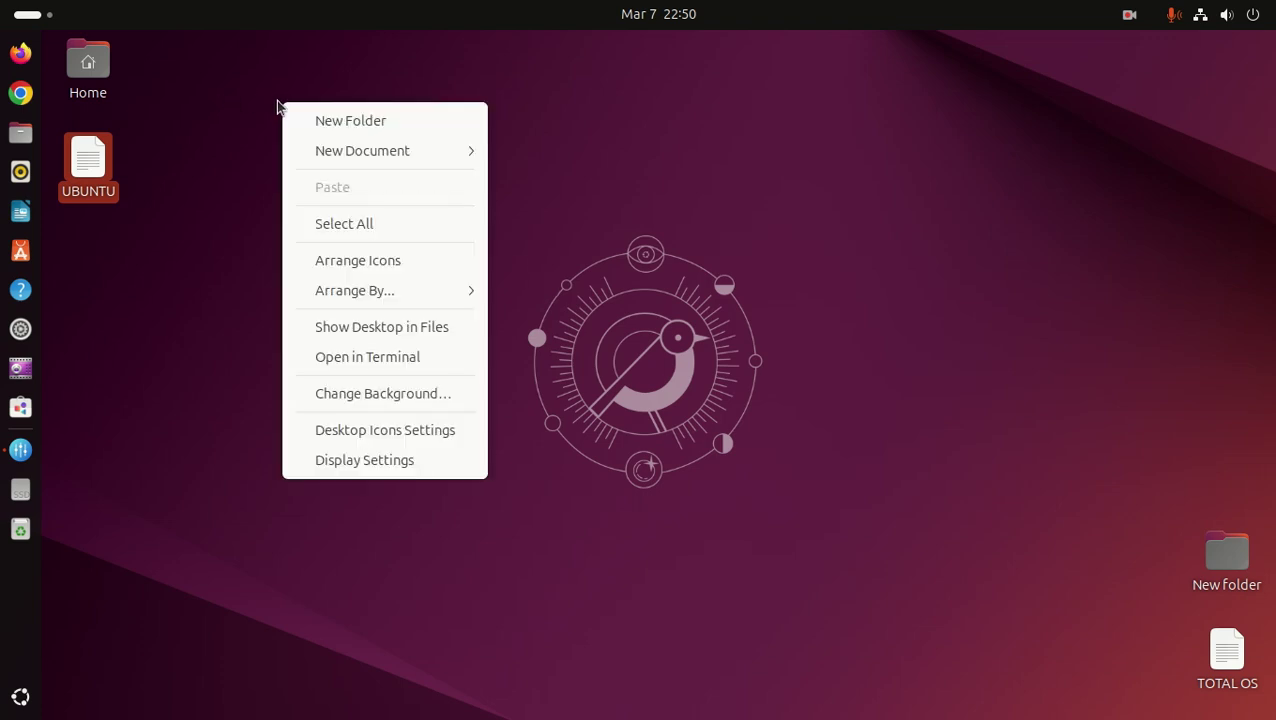
click(818, 176)
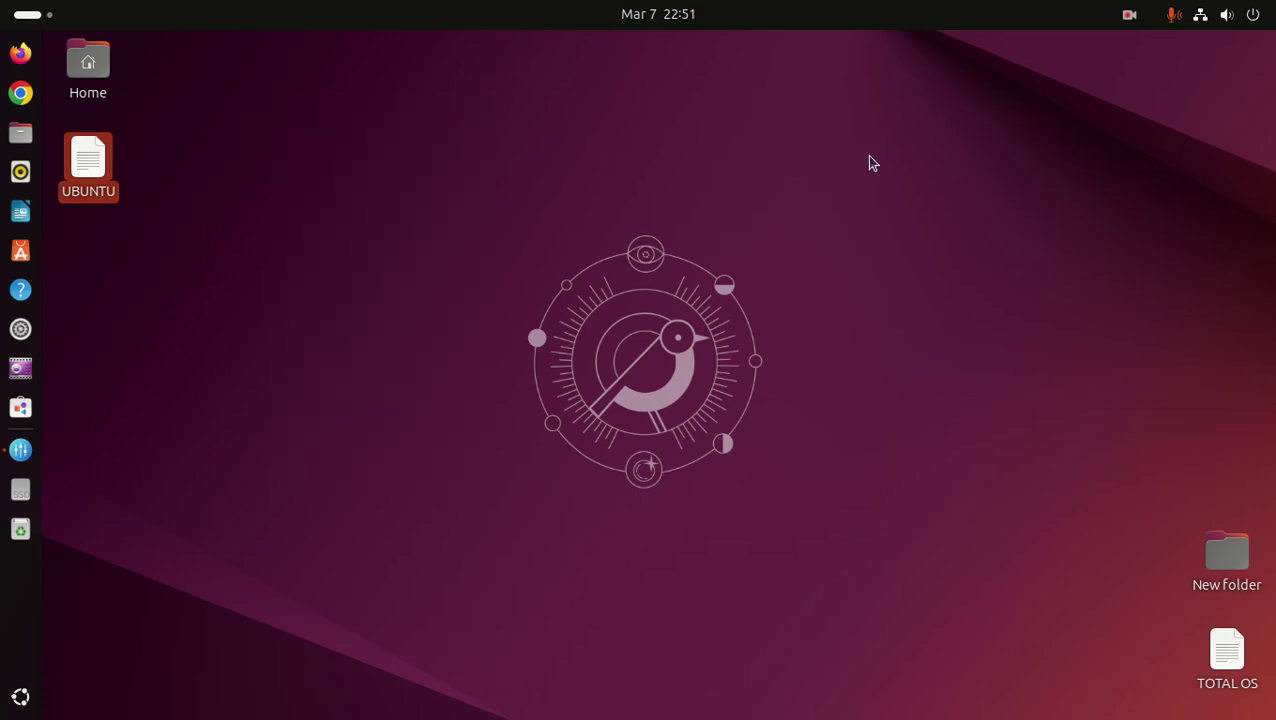
click(22, 699)
click(22, 699)
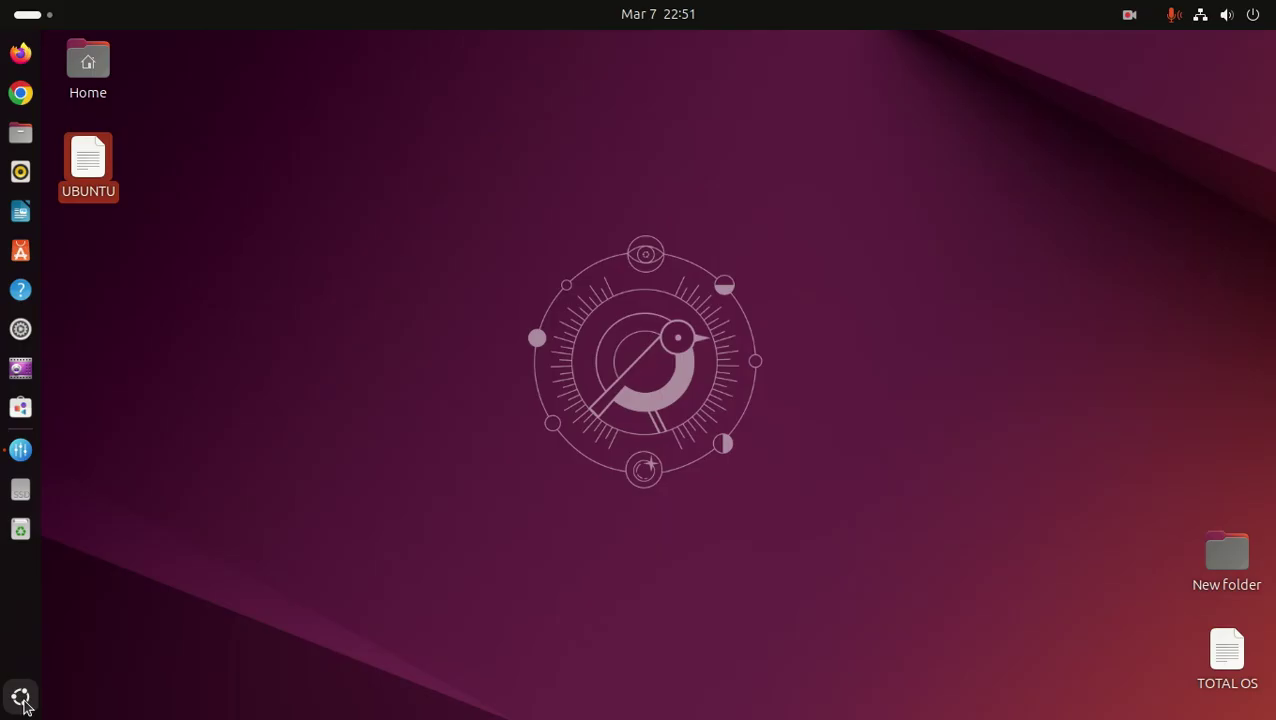
right_click(680, 199)
click(430, 63)
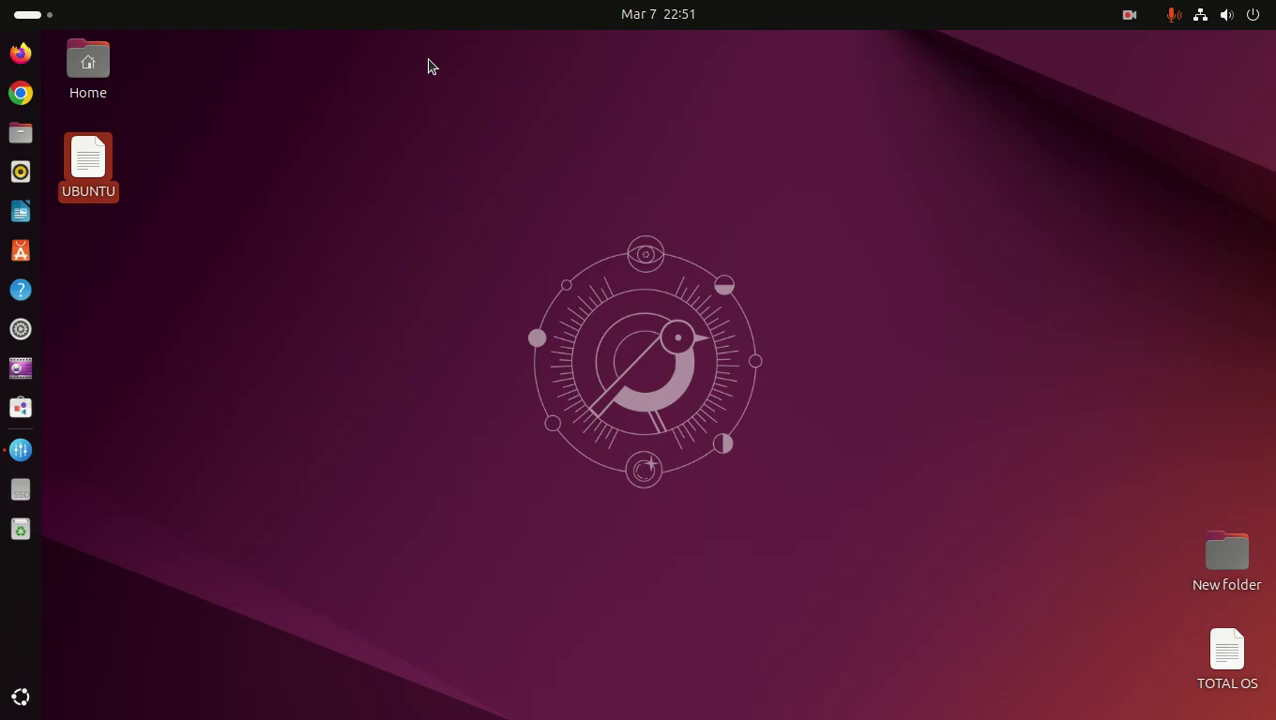
click(22, 697)
click(22, 699)
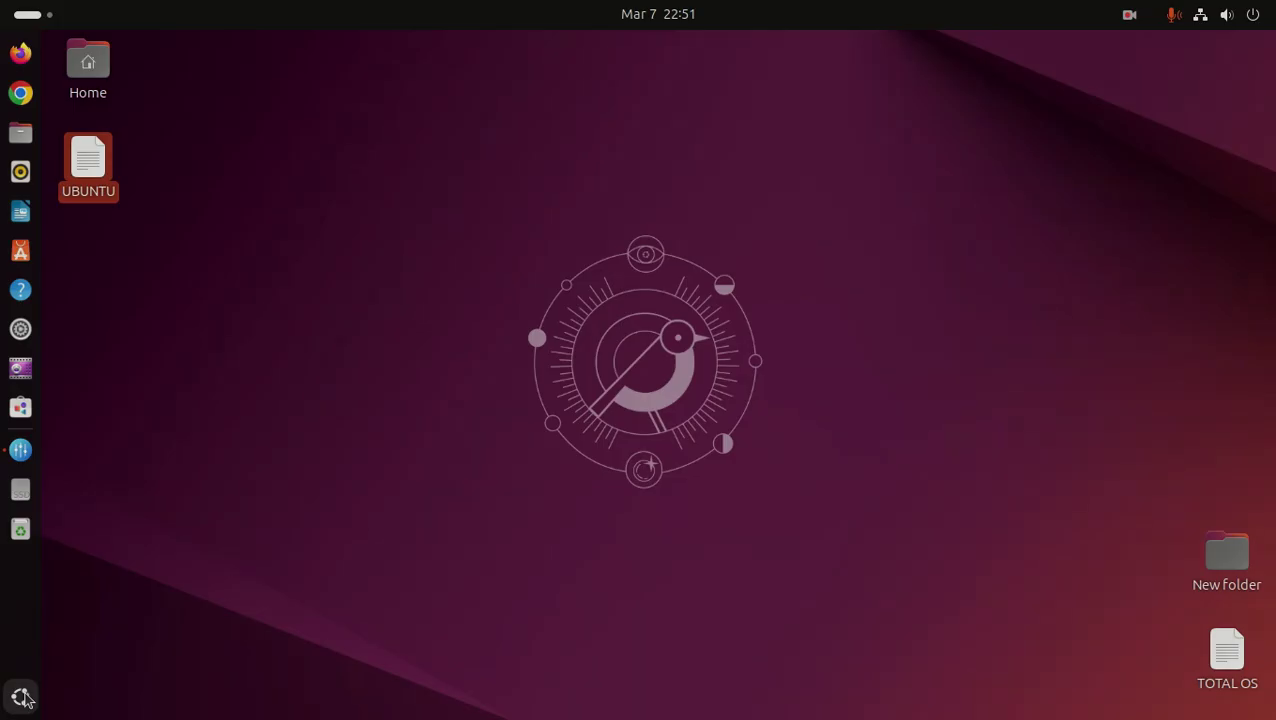